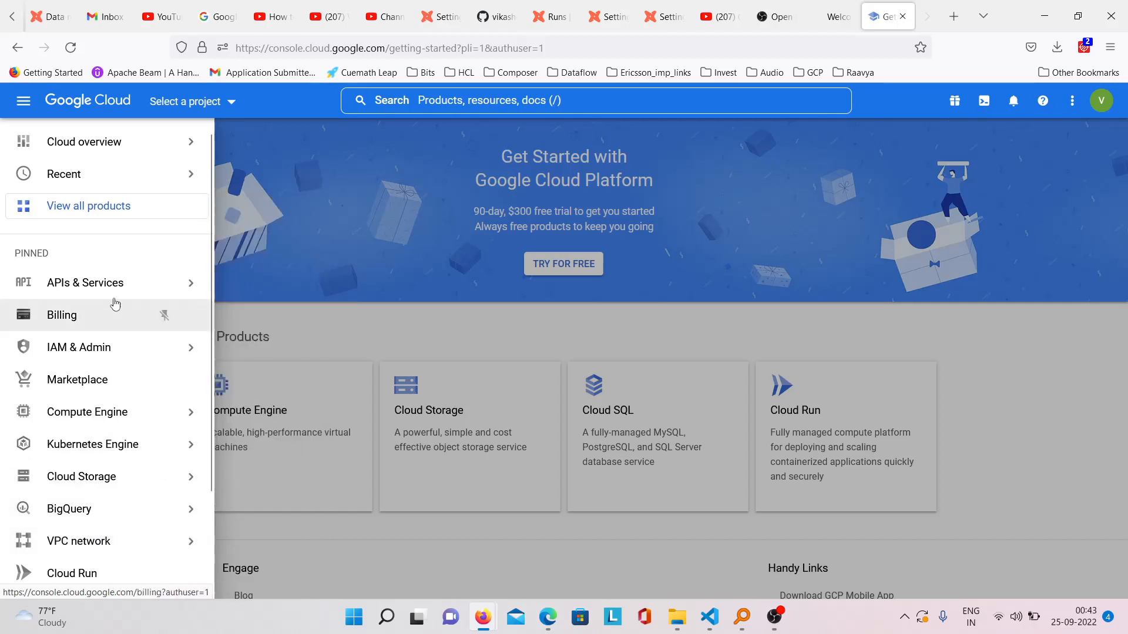
Open the Cloud Storage bucket list and remove the metric-exporter filter from it
{"action": "mouse_move", "coordinate": [113, 522]}
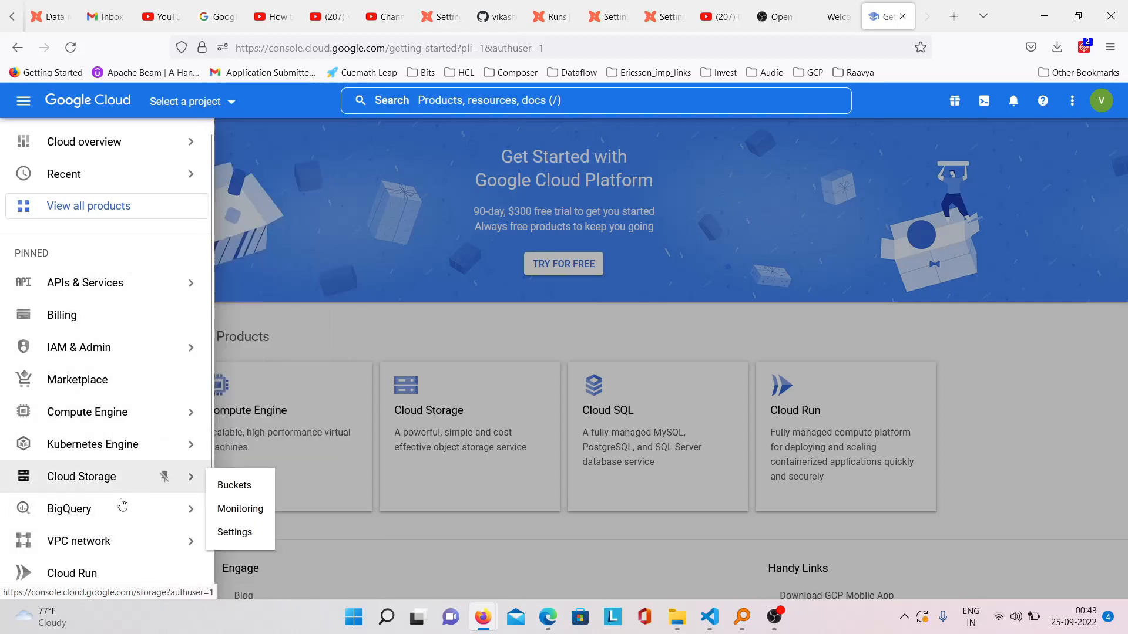
{"action": "mouse_move", "coordinate": [72, 480]}
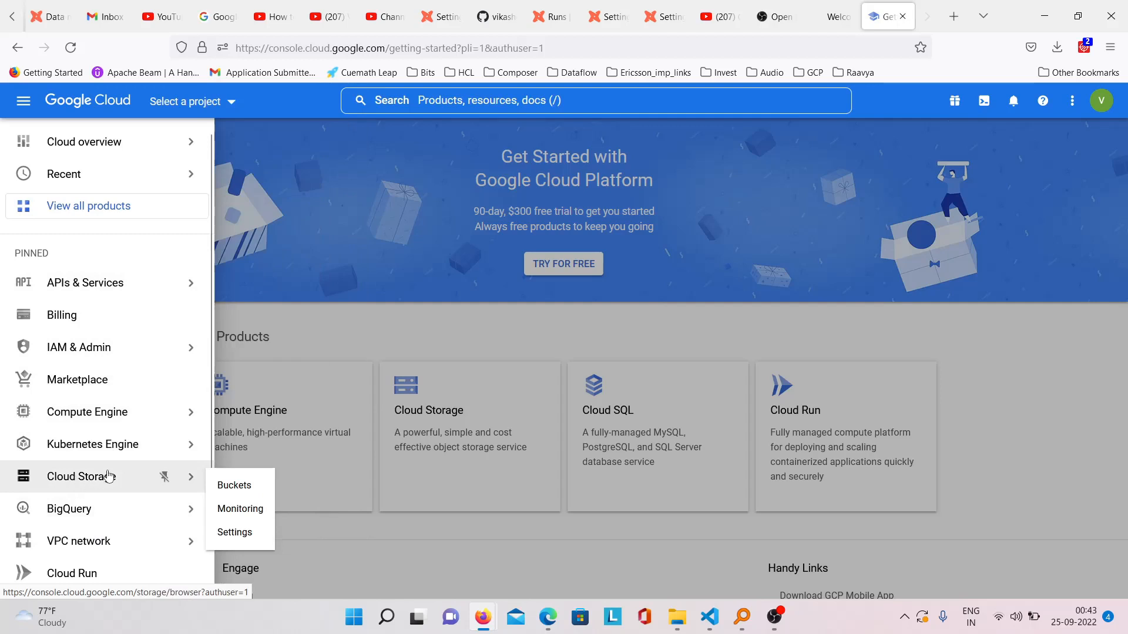
{"action": "left_click", "coordinate": [229, 486]}
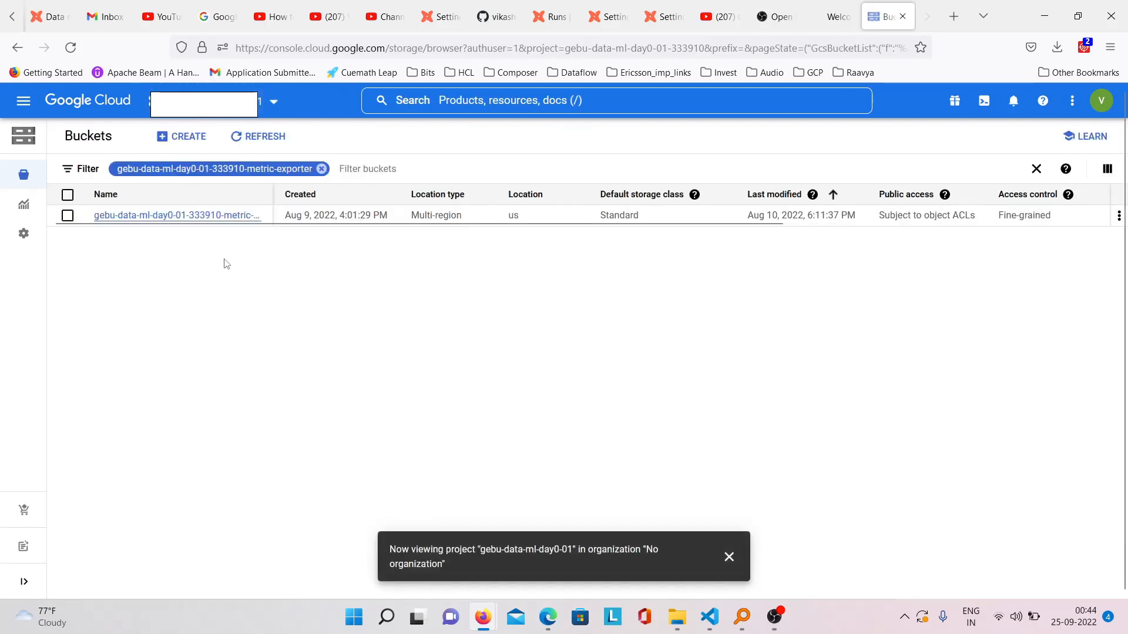
{"action": "left_click", "coordinate": [322, 170]}
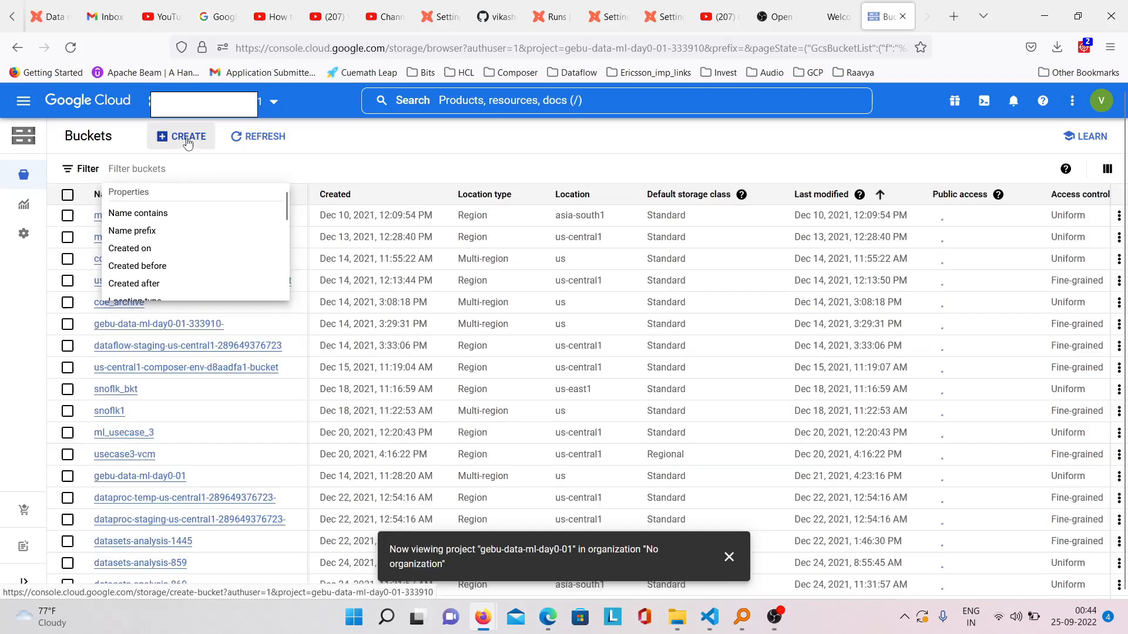
Start creating a new storage bucket and dismiss the project notification
{"action": "left_click", "coordinate": [188, 139]}
{"action": "left_click", "coordinate": [188, 139]}
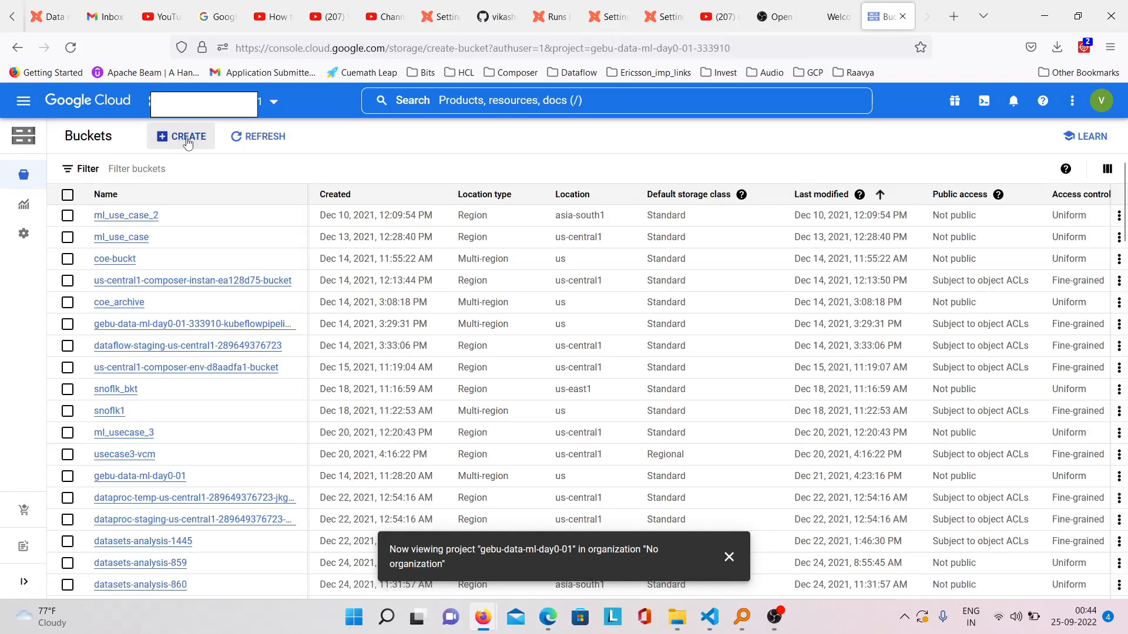
{"action": "left_click", "coordinate": [730, 560]}
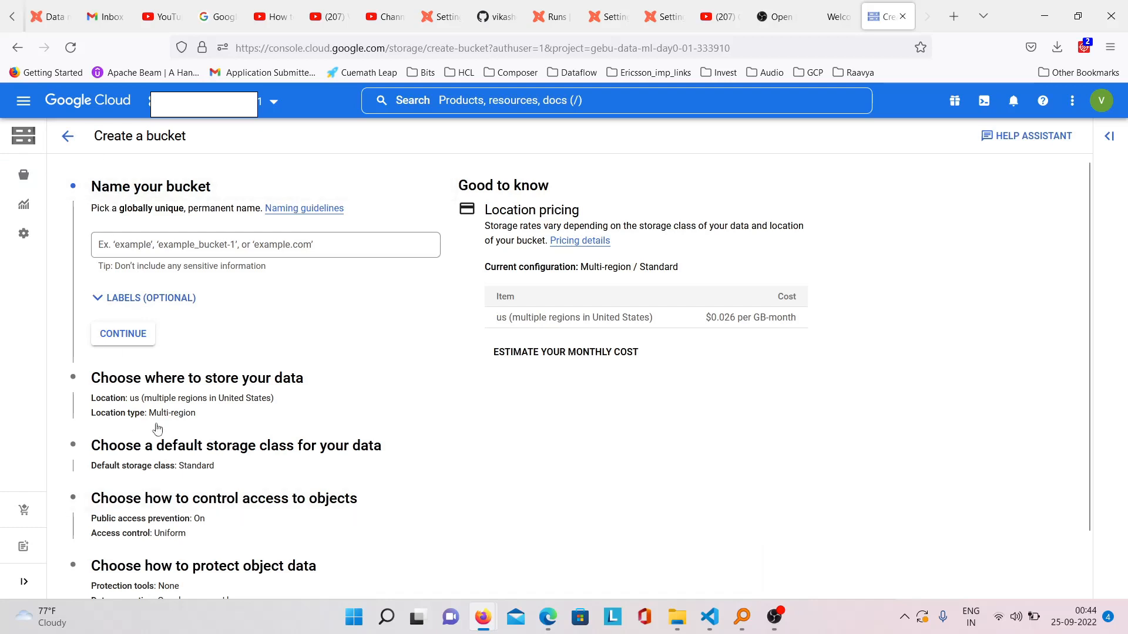
Copy the project ID of gebu-data-ml-day0-01 from the project selection dialog, keeping the current project
{"action": "left_click", "coordinate": [140, 245]}
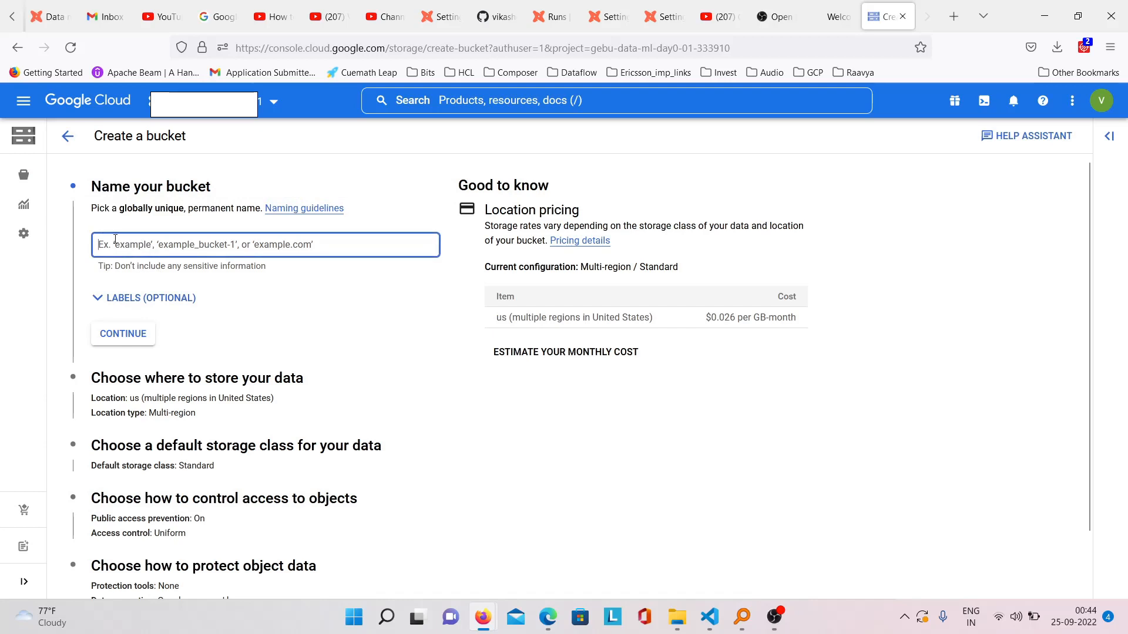
{"action": "left_click", "coordinate": [272, 109]}
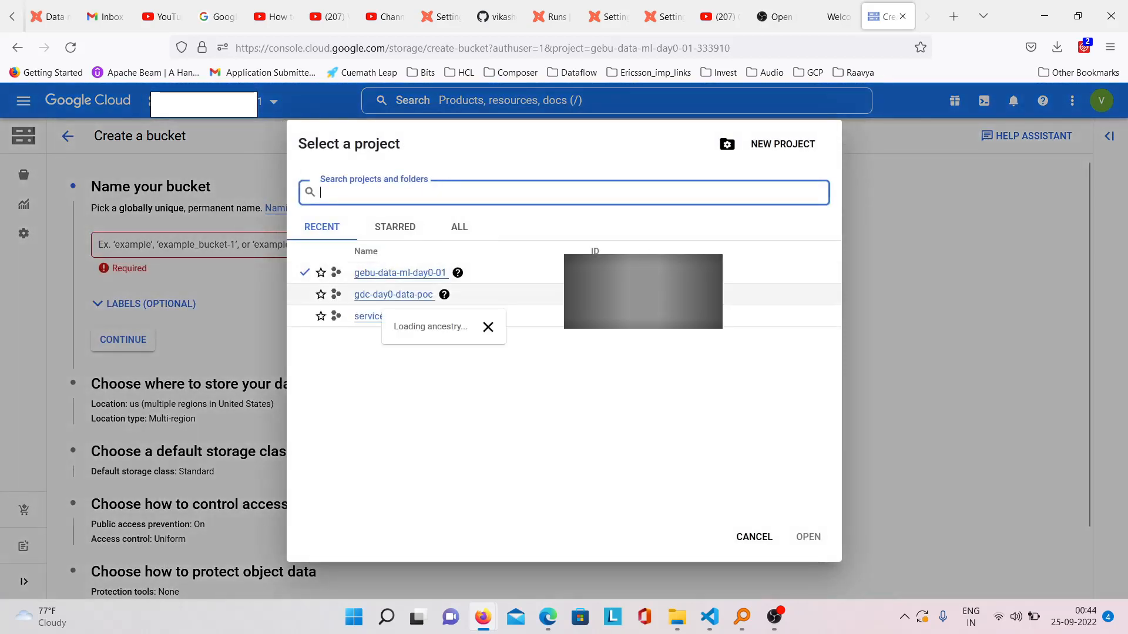
{"action": "left_click_drag", "start_coordinate": [730, 280], "coordinate": [594, 276]}
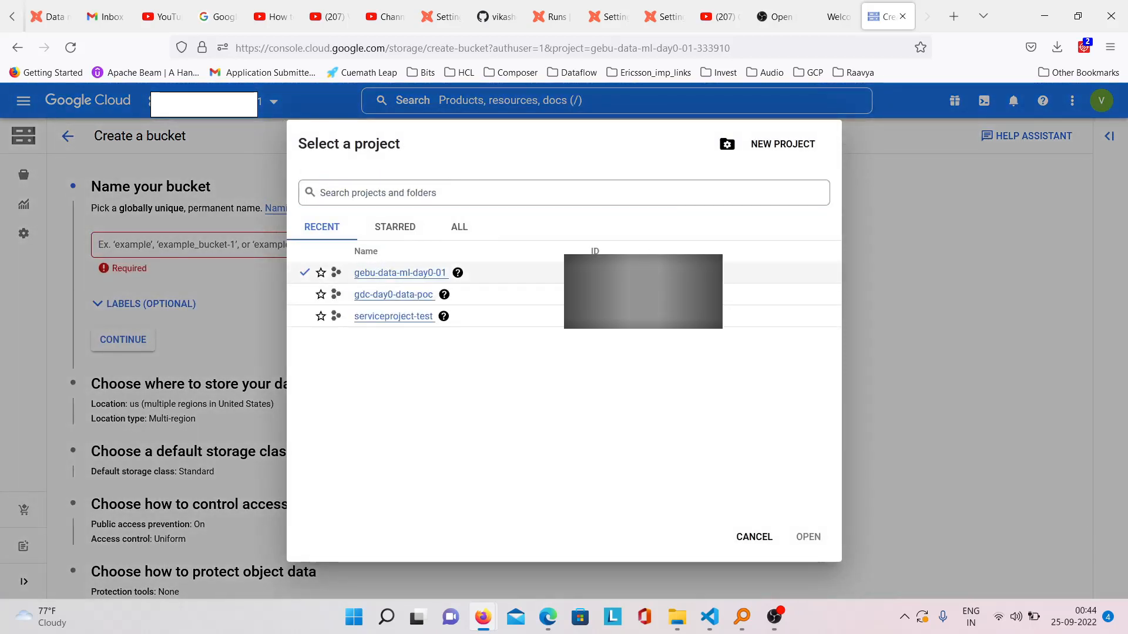
{"action": "right_click", "coordinate": [613, 274]}
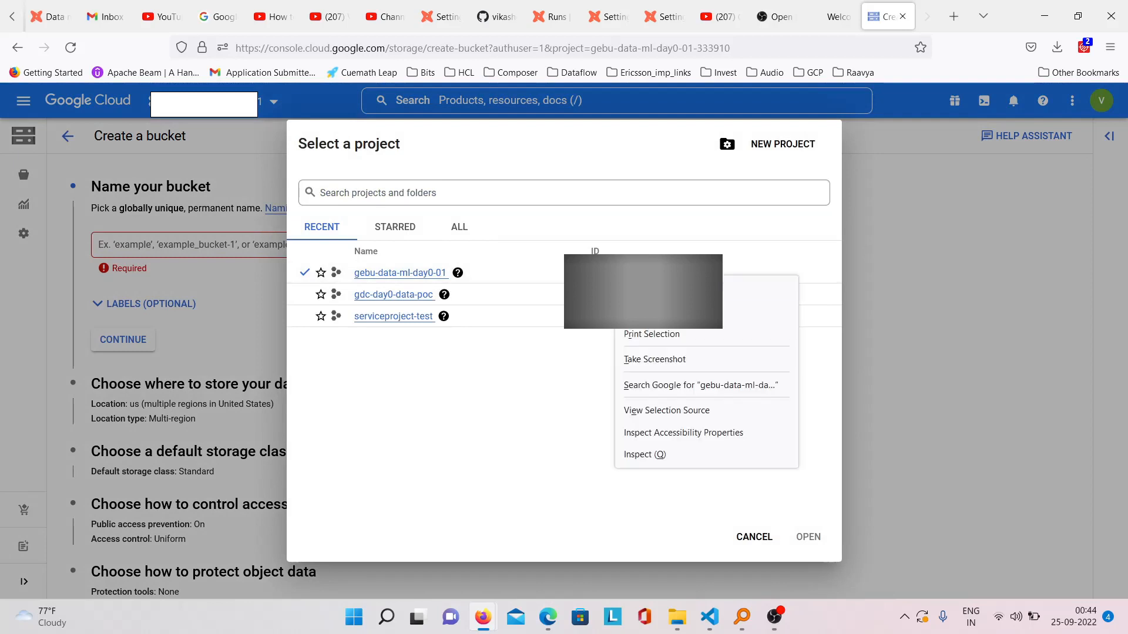
{"action": "left_click", "coordinate": [638, 289]}
{"action": "left_click", "coordinate": [754, 538]}
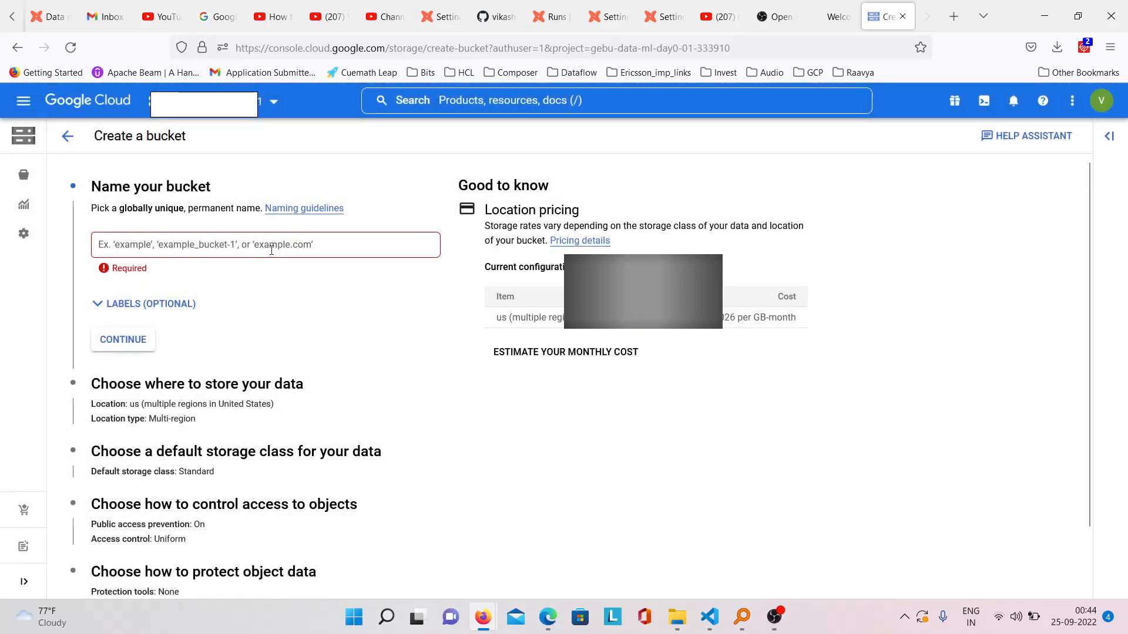
Name the new bucket gebu-data-ml-day0-01-333910_demo, using the copied project ID with the suffix _demo
{"action": "left_click", "coordinate": [223, 242]}
{"action": "type", "text": "gebu-data-ml-day0-01-333910"}
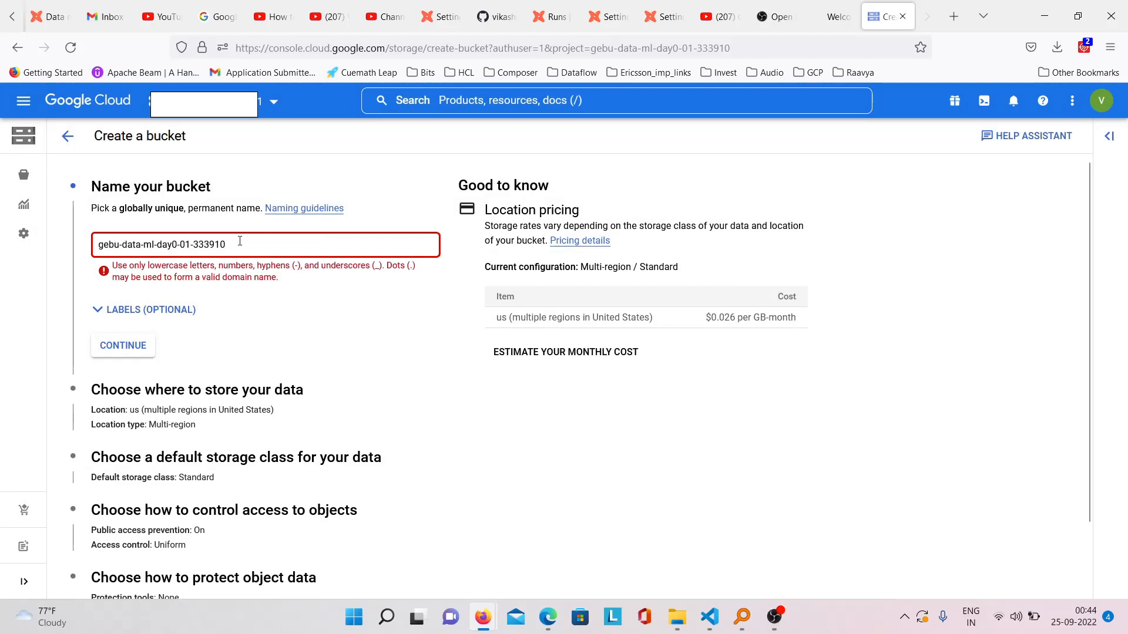
{"action": "key", "text": "BackSpace"}
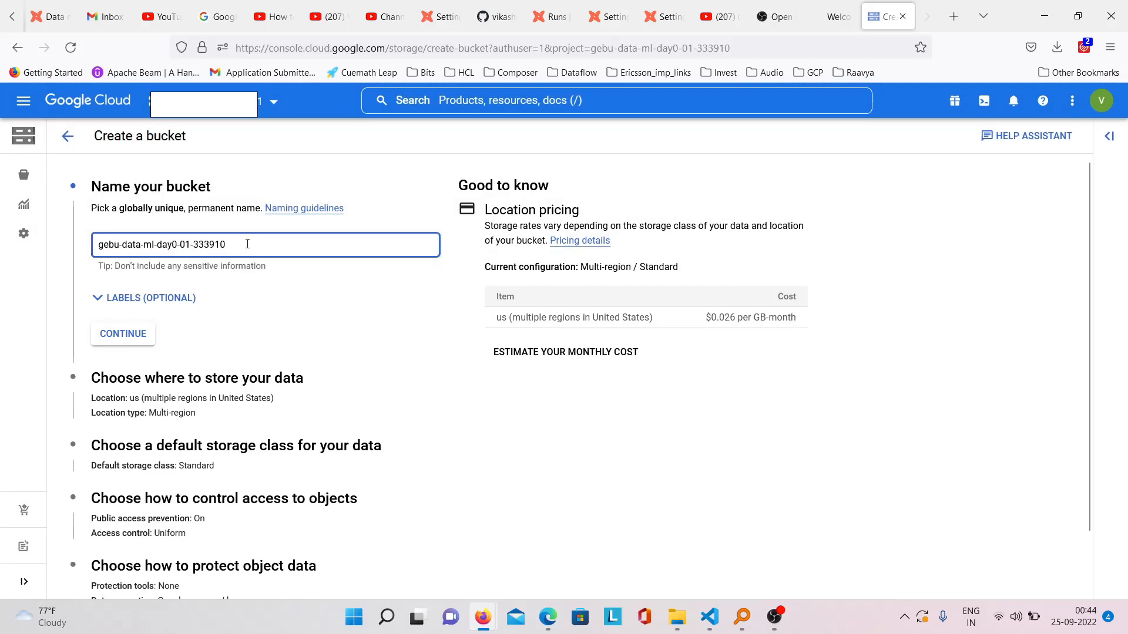
{"action": "type", "text": "_"}
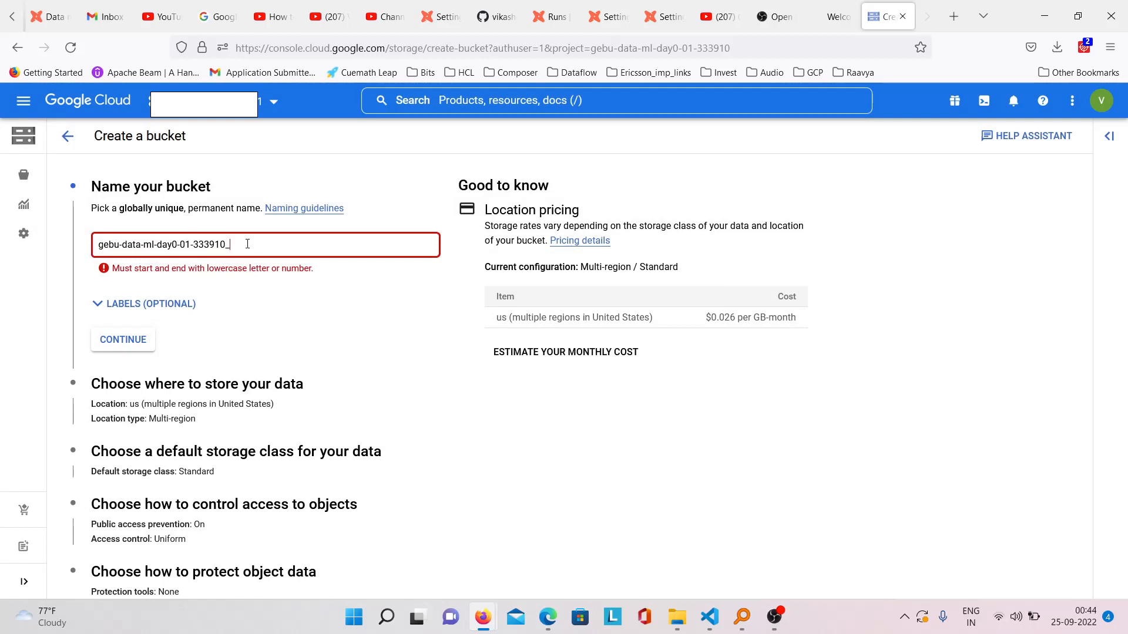
{"action": "type", "text": "demo"}
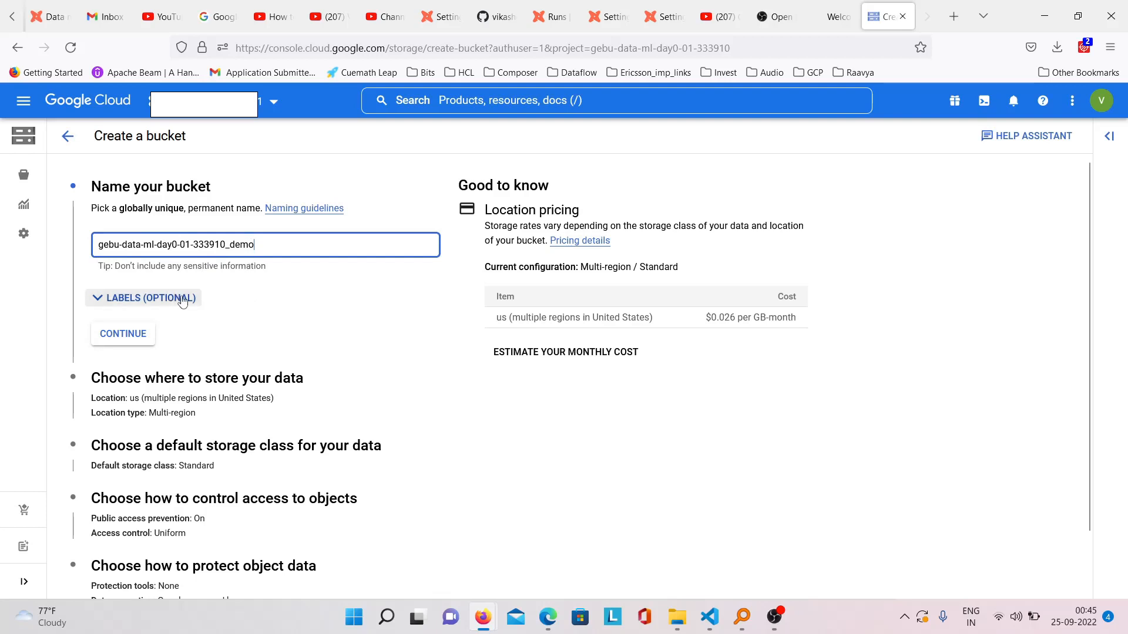
Review the default bucket settings and create the bucket with public access prevention enforced
{"action": "scroll", "coordinate": [338, 339], "scroll_direction": "down", "scroll_amount": 2}
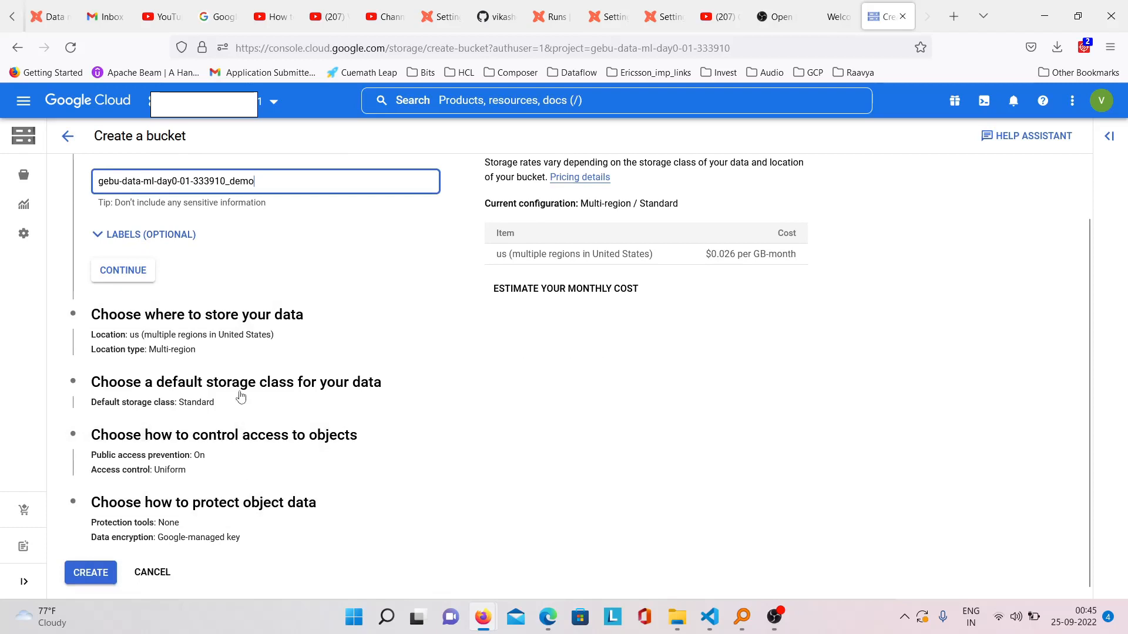
{"action": "scroll", "coordinate": [213, 436], "scroll_direction": "down", "scroll_amount": 1}
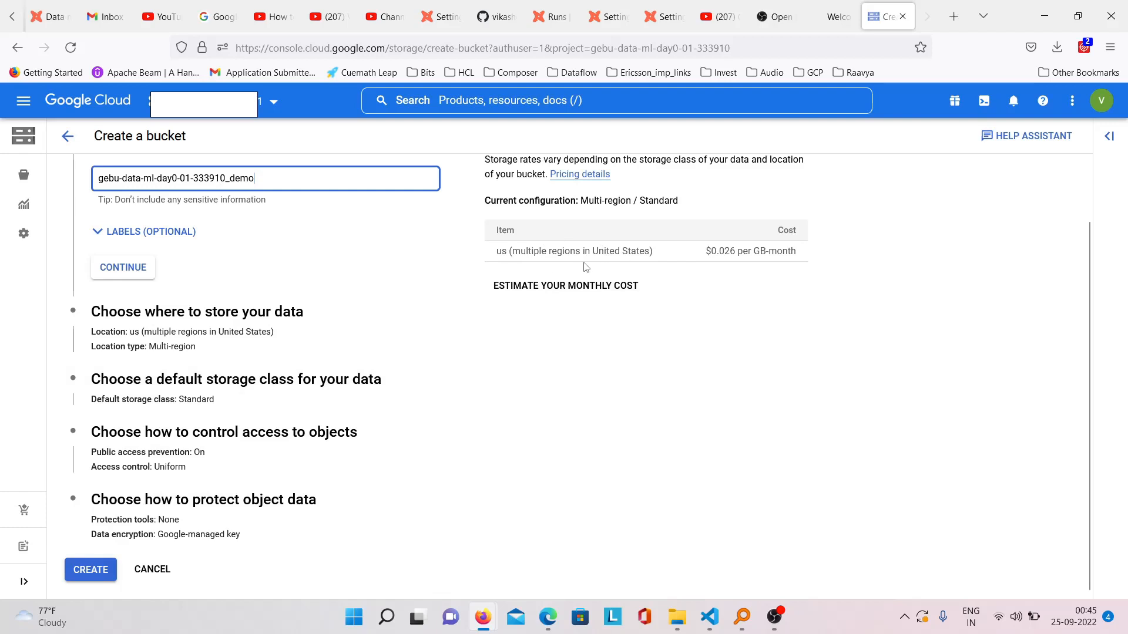
{"action": "scroll", "coordinate": [585, 267], "scroll_direction": "up", "scroll_amount": 2}
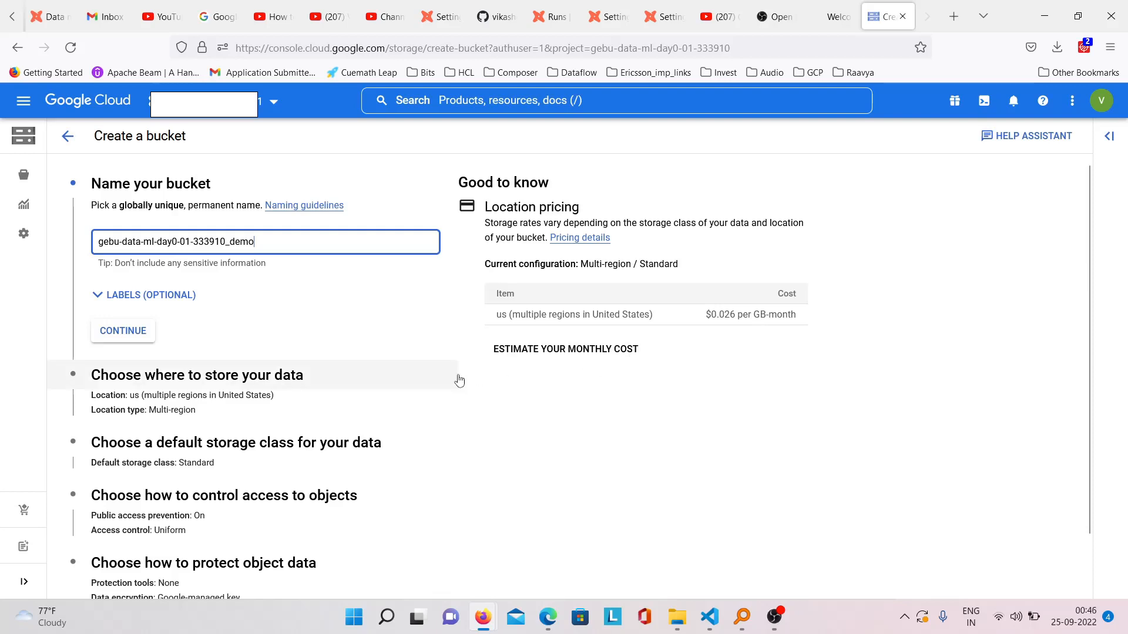
{"action": "scroll", "coordinate": [459, 380], "scroll_direction": "down", "scroll_amount": 2}
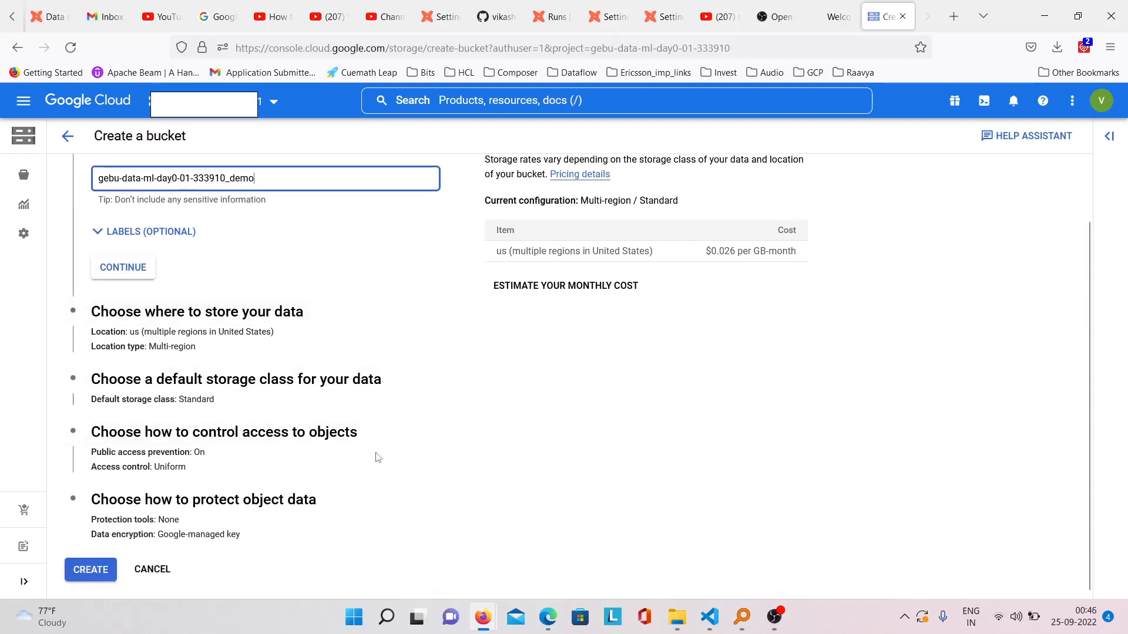
{"action": "left_click", "coordinate": [99, 580]}
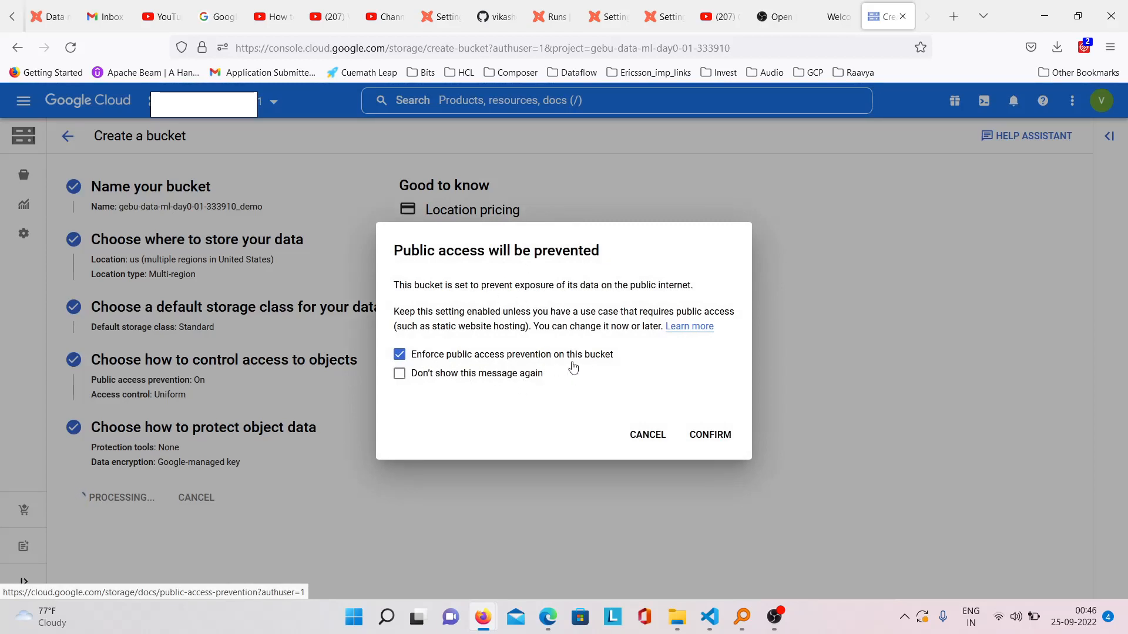
{"action": "left_click", "coordinate": [704, 441]}
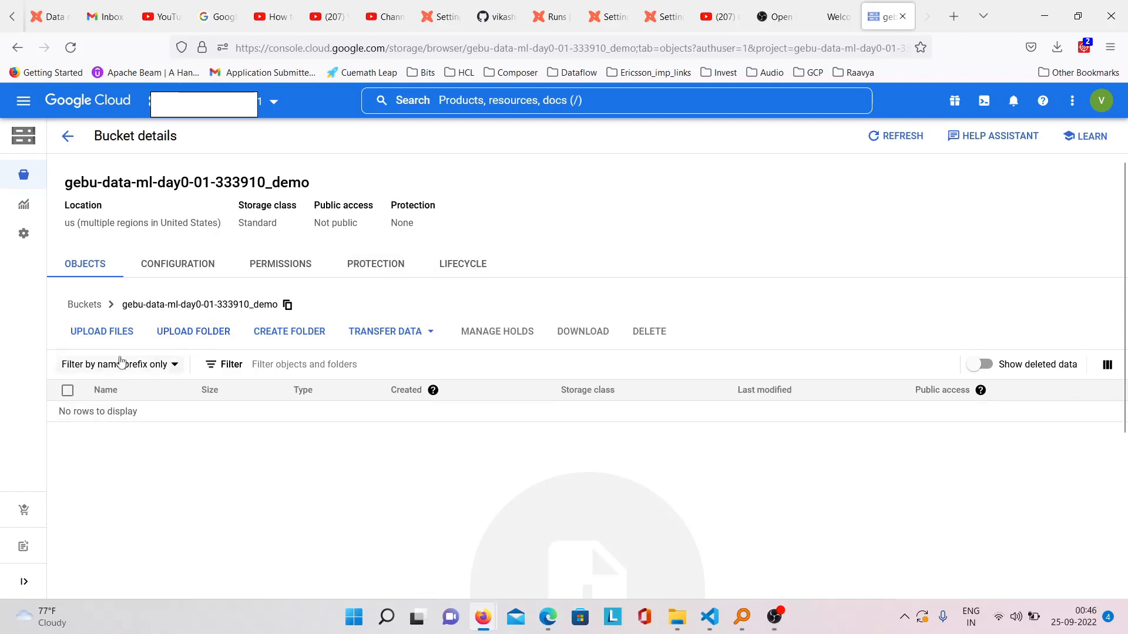
Return to the bucket list and sort it by last modified date, newest first
{"action": "left_click", "coordinate": [83, 305]}
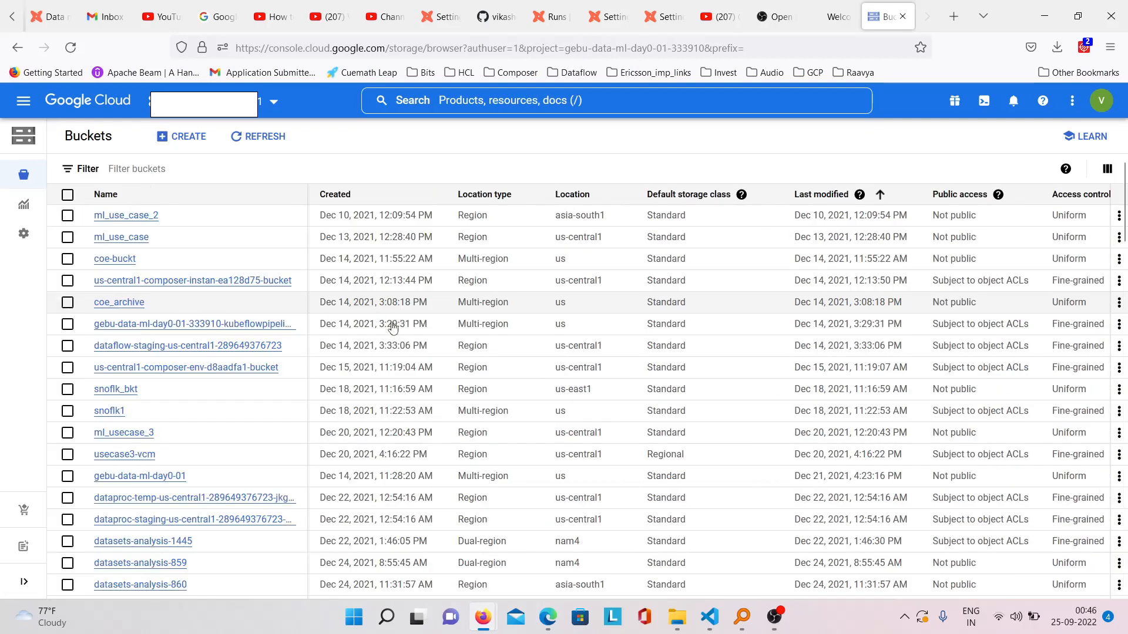
{"action": "left_click", "coordinate": [880, 194]}
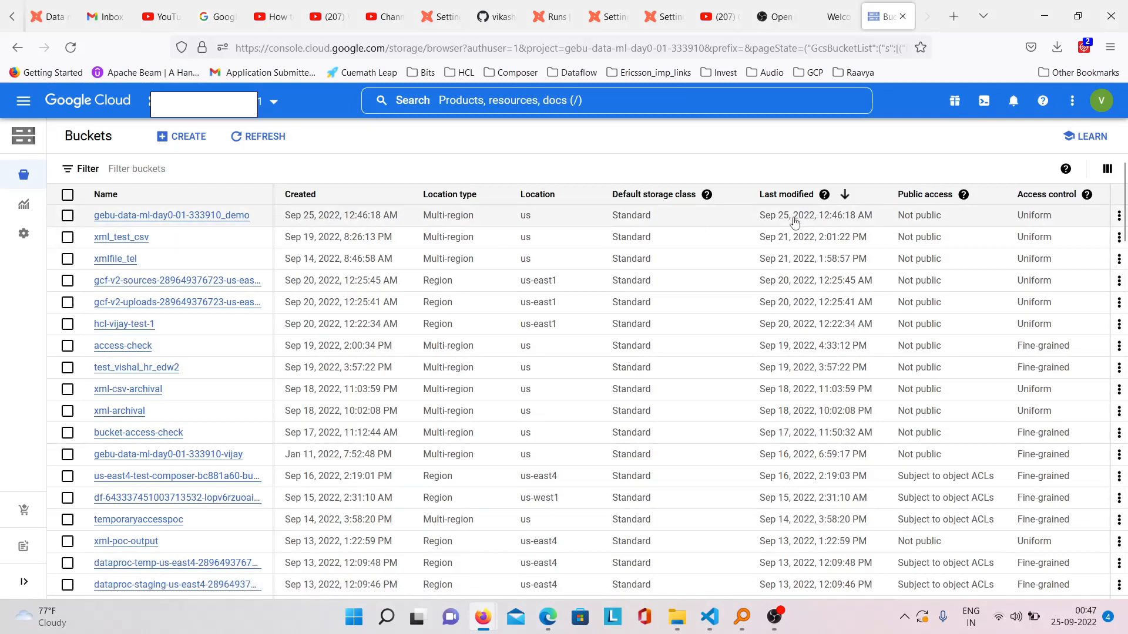
Examine which columns can be displayed in the bucket list, and close the options without changing them
{"action": "left_click", "coordinate": [1107, 171]}
{"action": "scroll", "coordinate": [1019, 341], "scroll_direction": "down", "scroll_amount": 3}
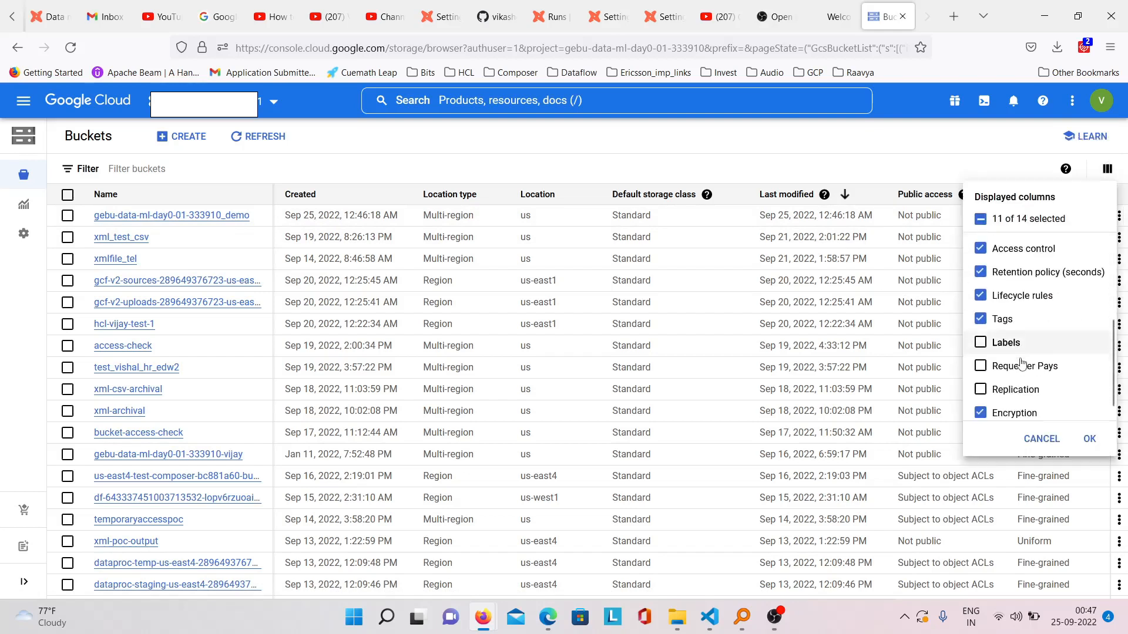
{"action": "scroll", "coordinate": [1022, 365], "scroll_direction": "down", "scroll_amount": 1}
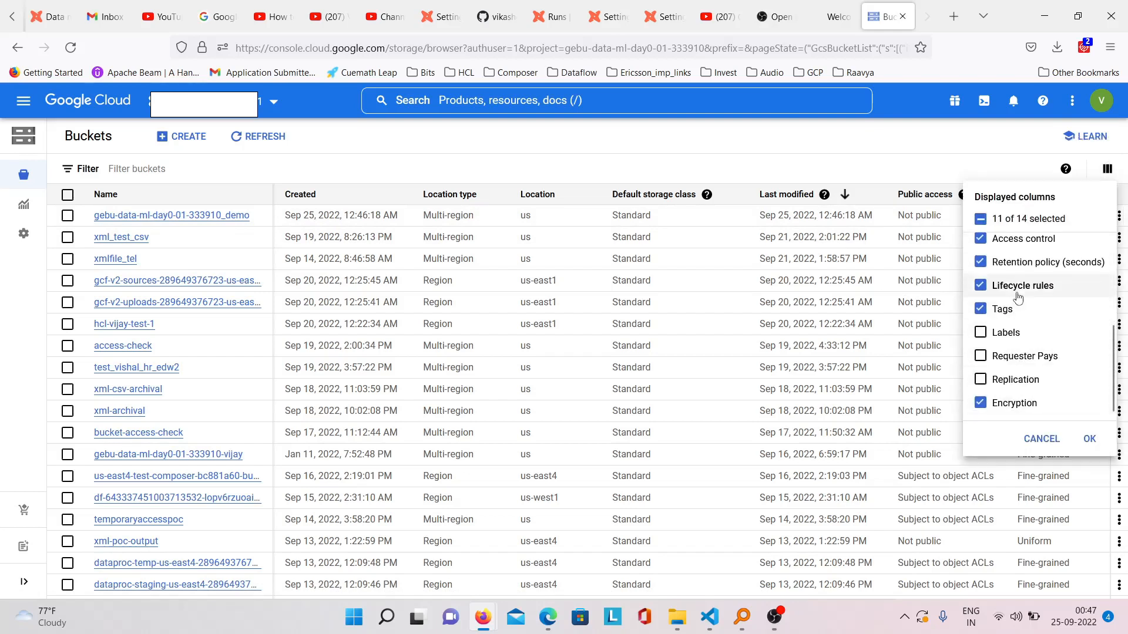
{"action": "scroll", "coordinate": [1018, 298], "scroll_direction": "up", "scroll_amount": 4}
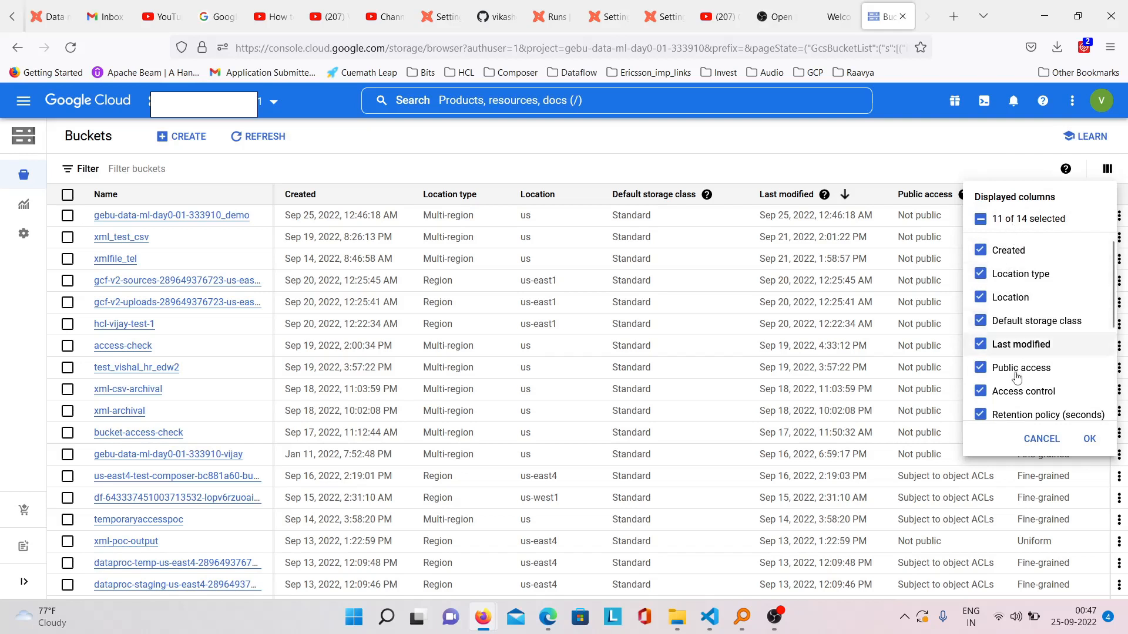
{"action": "scroll", "coordinate": [1019, 370], "scroll_direction": "down", "scroll_amount": 3}
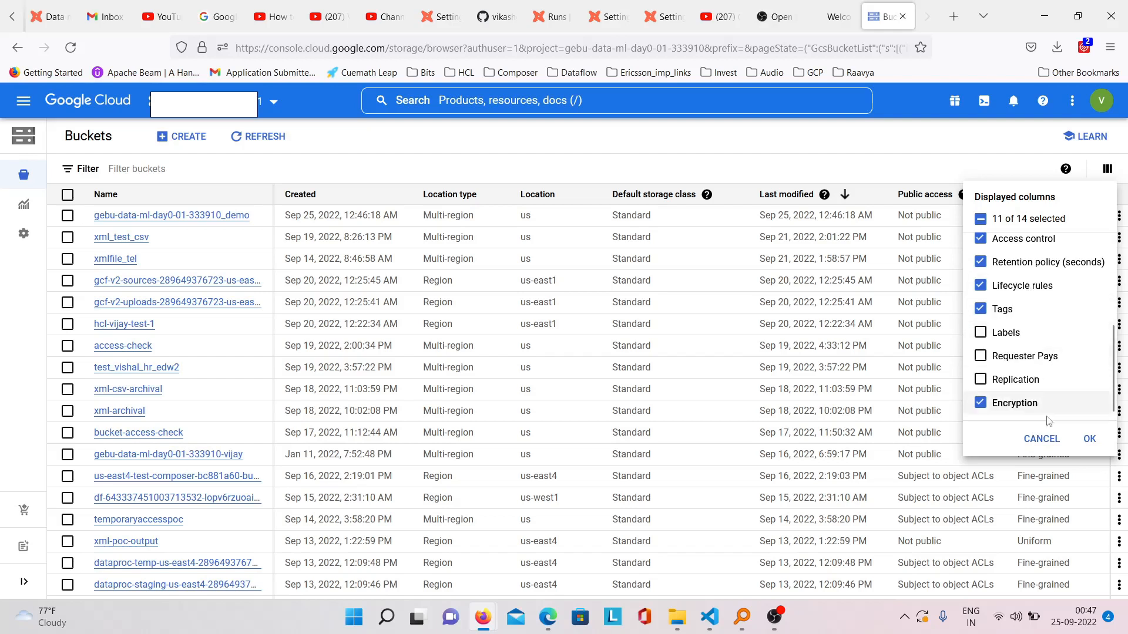
{"action": "left_click", "coordinate": [1041, 438]}
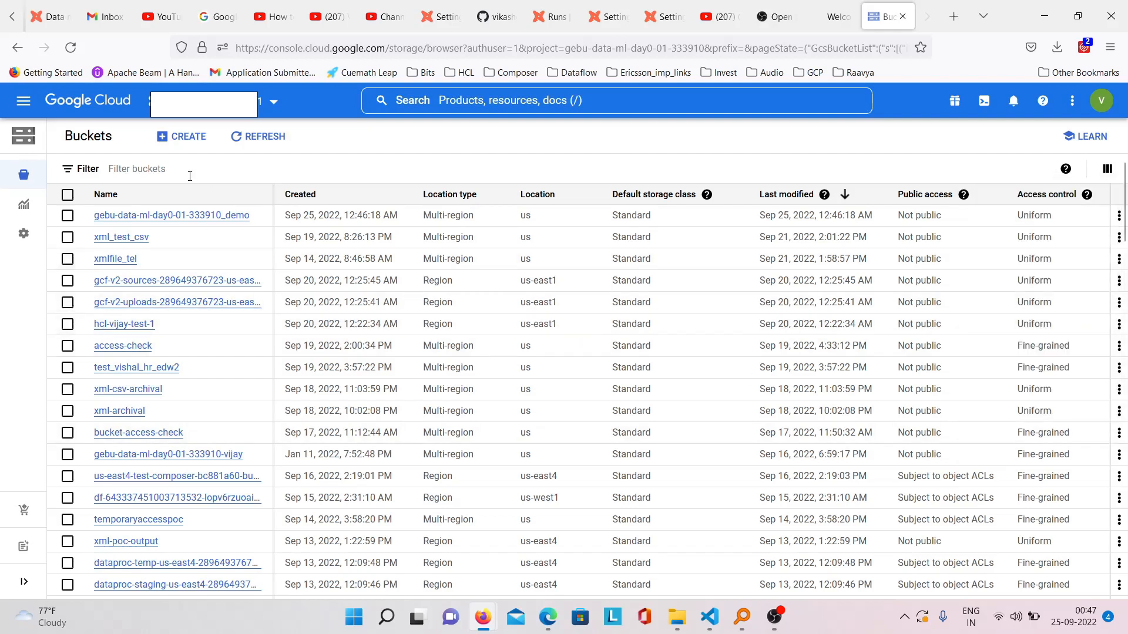